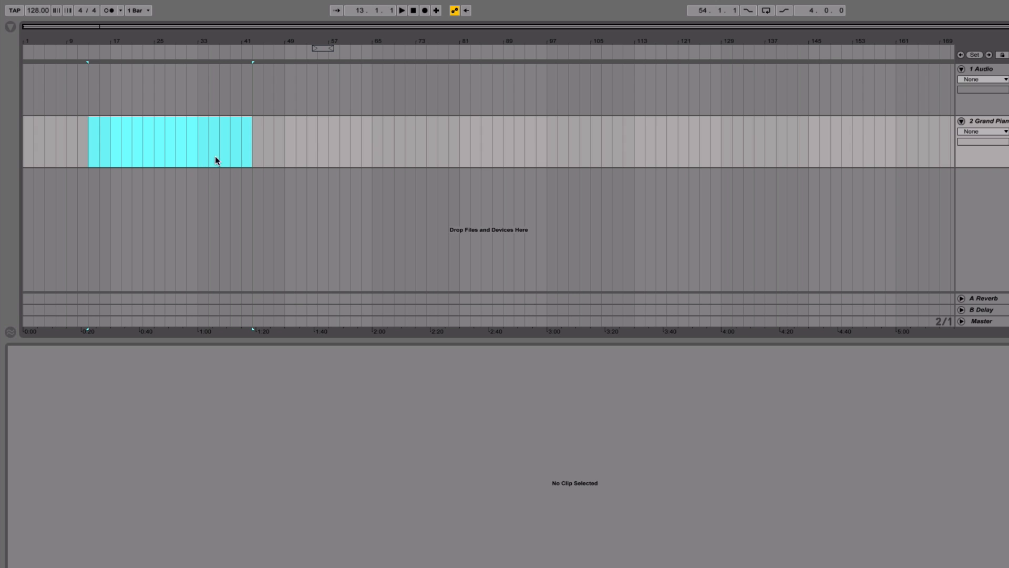
Insert an empty eight-bar MIDI clip on the Grand Piano track at bar 81 and enlarge the note editor
click(285, 139)
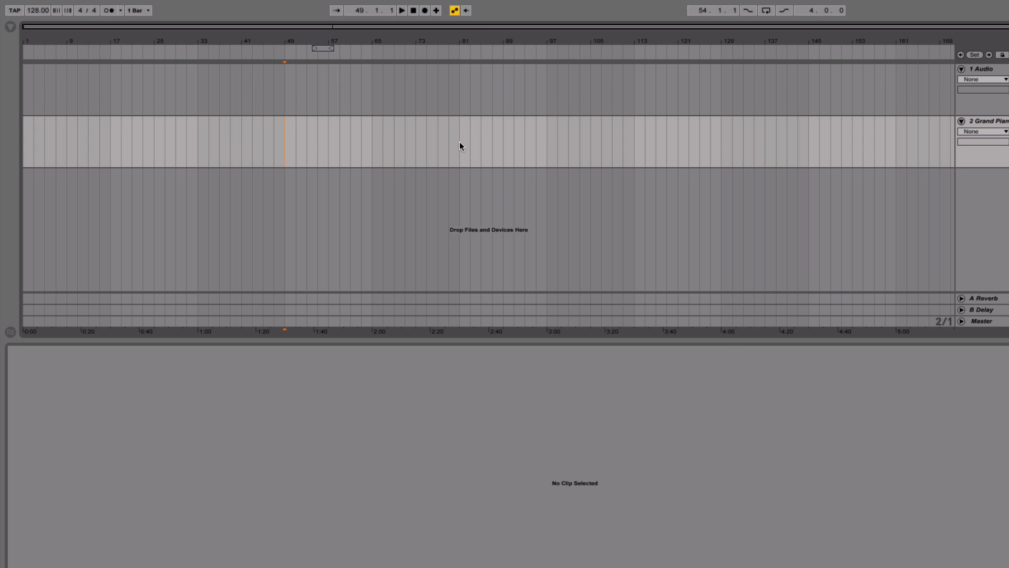
drag(459, 141, 550, 145)
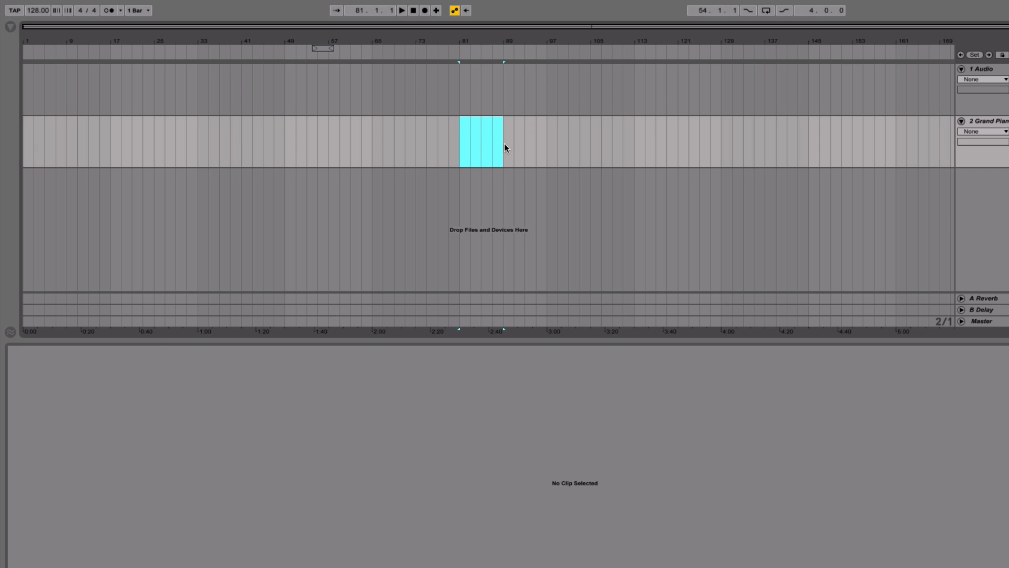
key(ctrl+shift+m)
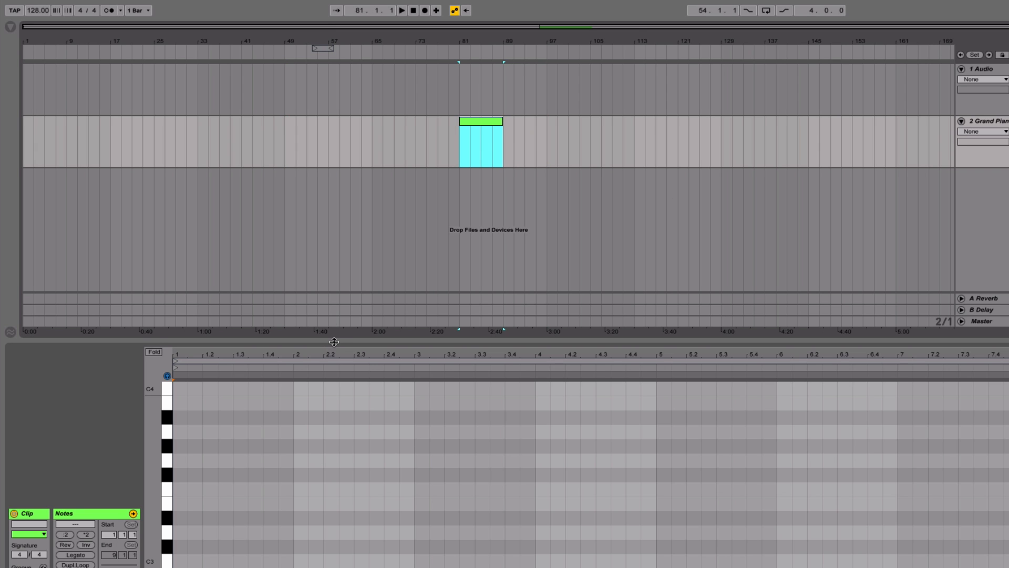
drag(334, 342, 293, 254)
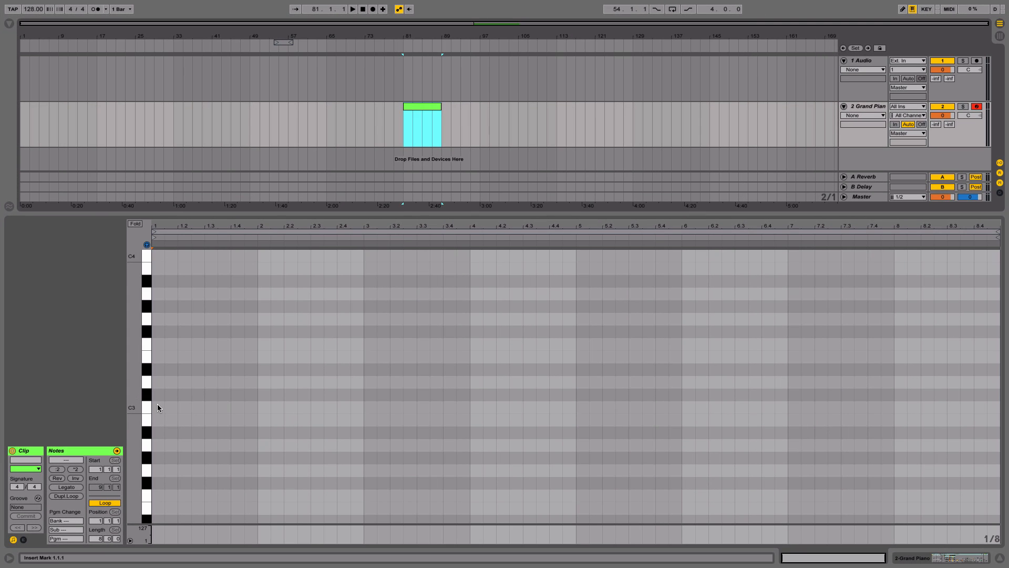
Add a two-bar C3 note at the start of the clip and lower it one octave to C2
double_click(165, 425)
drag(175, 427, 347, 408)
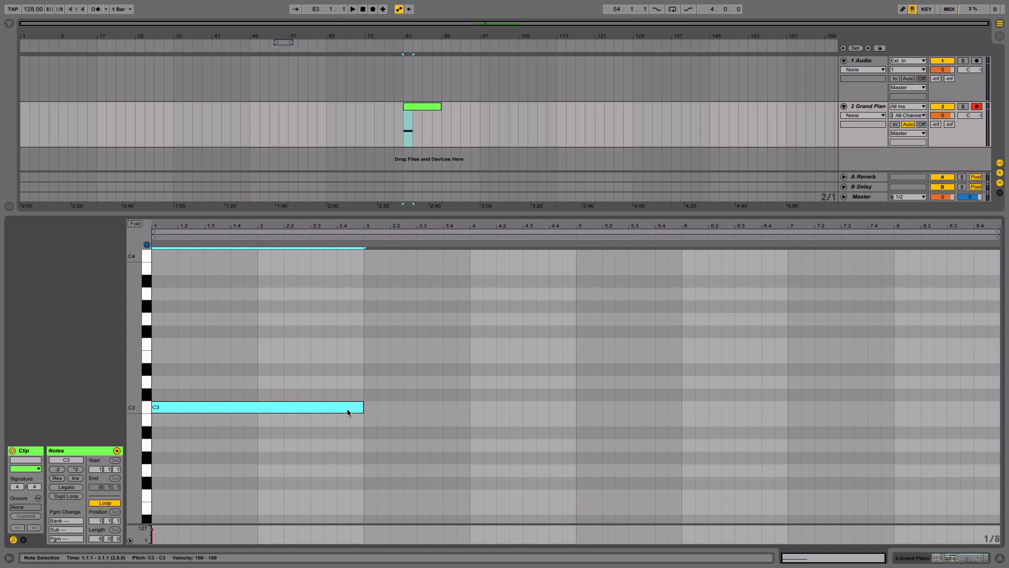
key(shift+Down)
Duplicate the C2 note into the clip's bars 3 and 5, placing the copies on E2 and F2
key(ctrl+d)
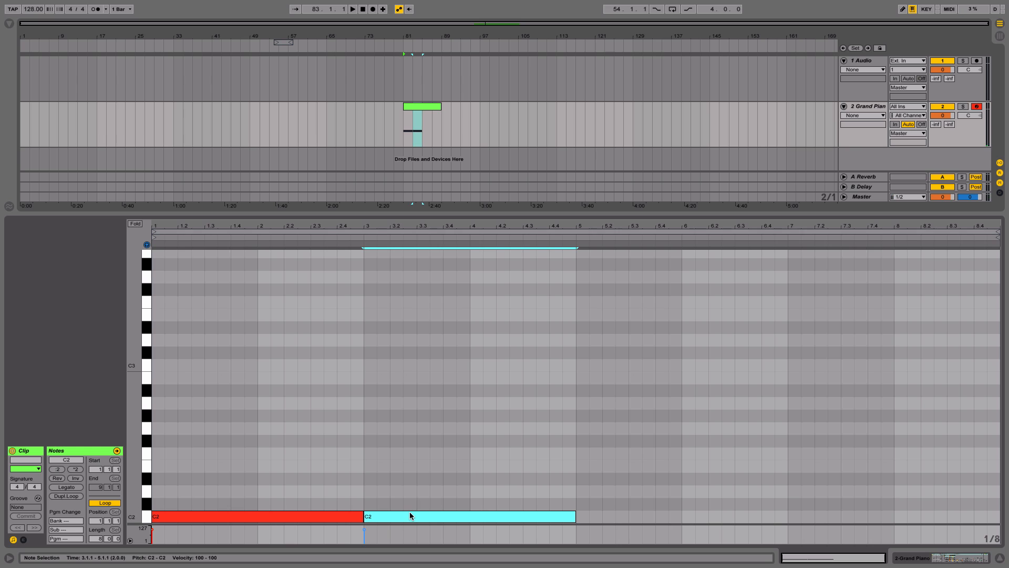
drag(413, 517, 419, 478)
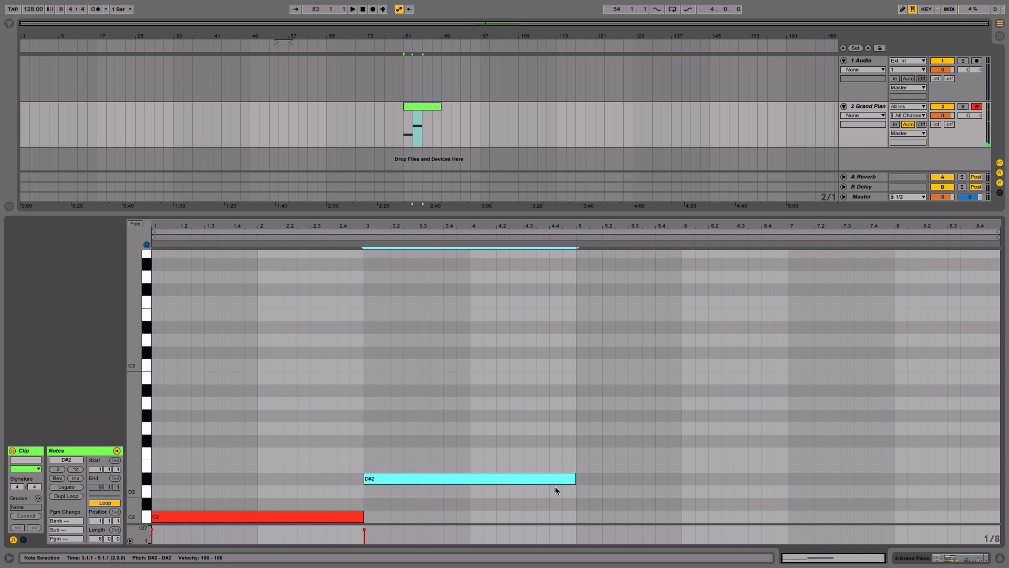
key(ctrl+d)
click(523, 477)
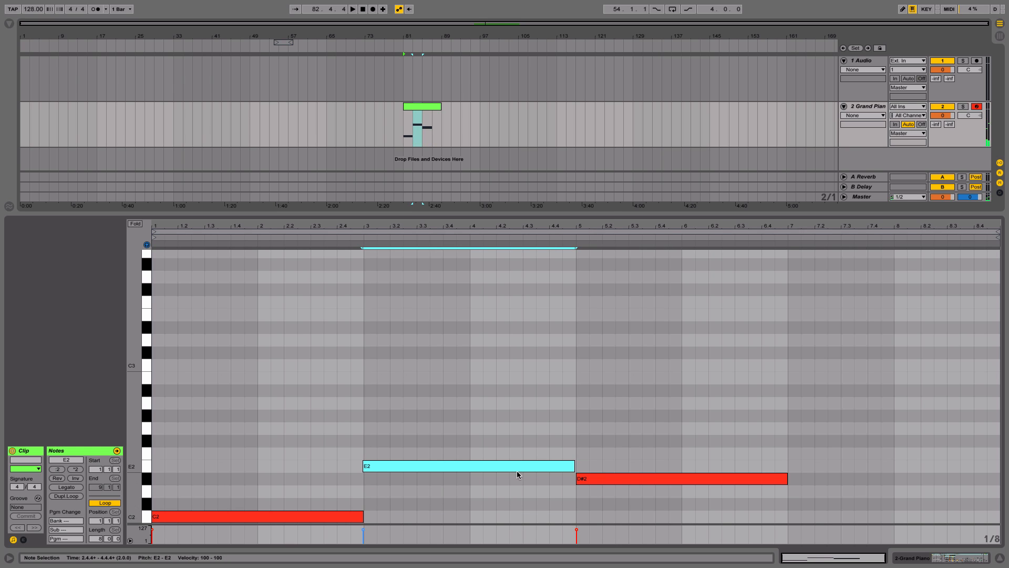
drag(521, 477, 521, 469)
drag(622, 478, 622, 457)
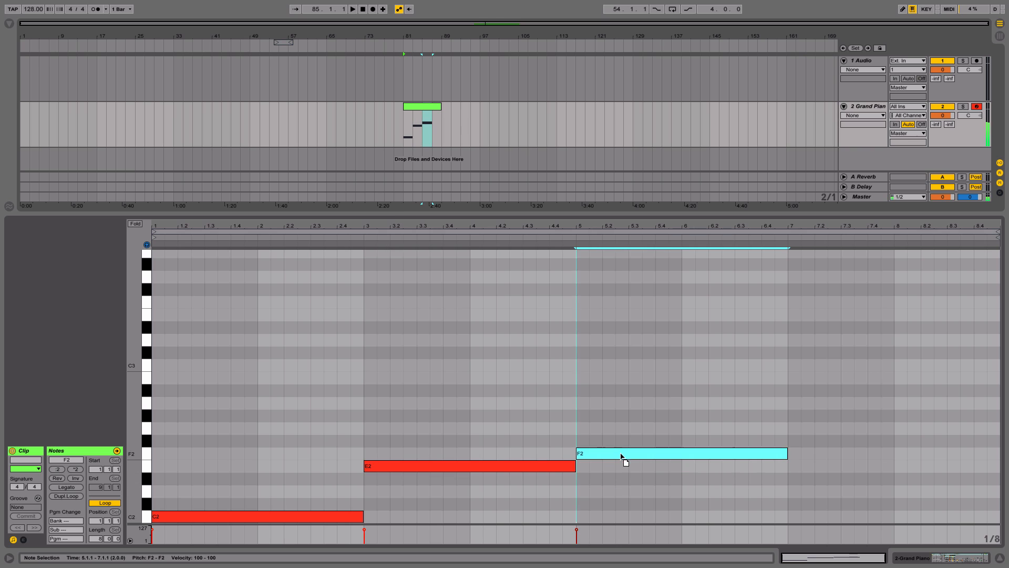
Play back the note sequence and duplicate the F2 note into bar 7 of the clip
key(space)
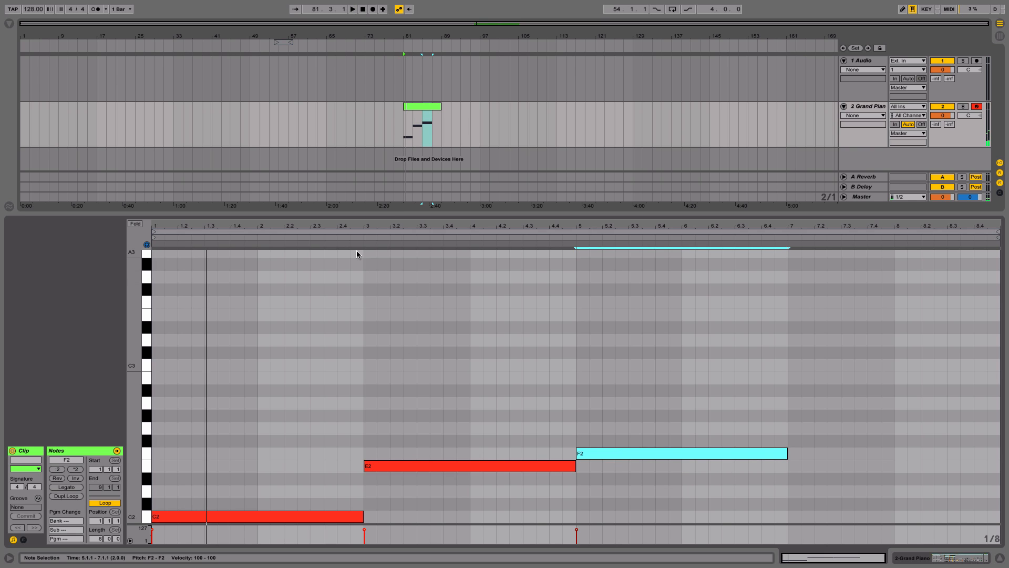
click(357, 236)
click(578, 243)
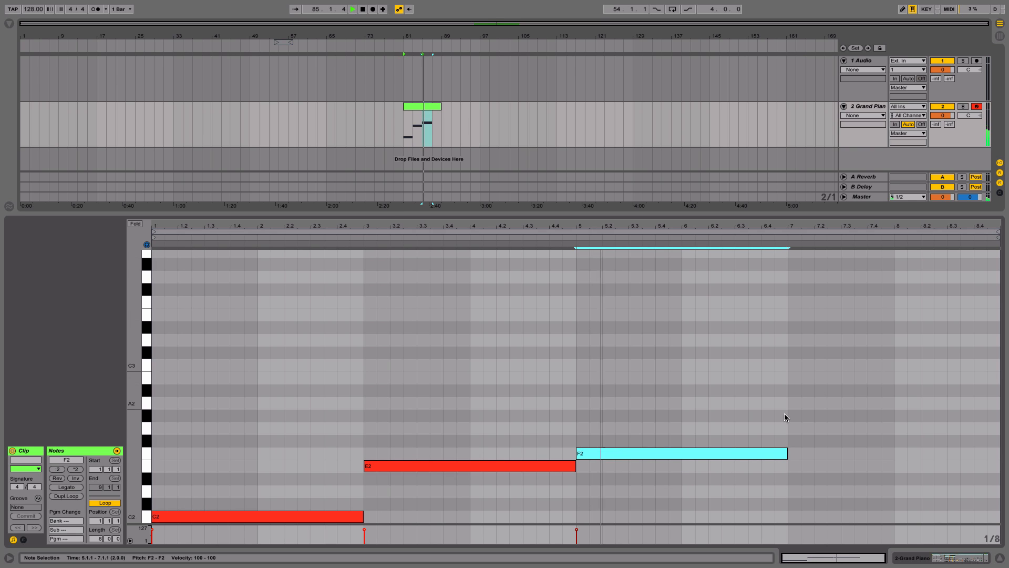
key(space)
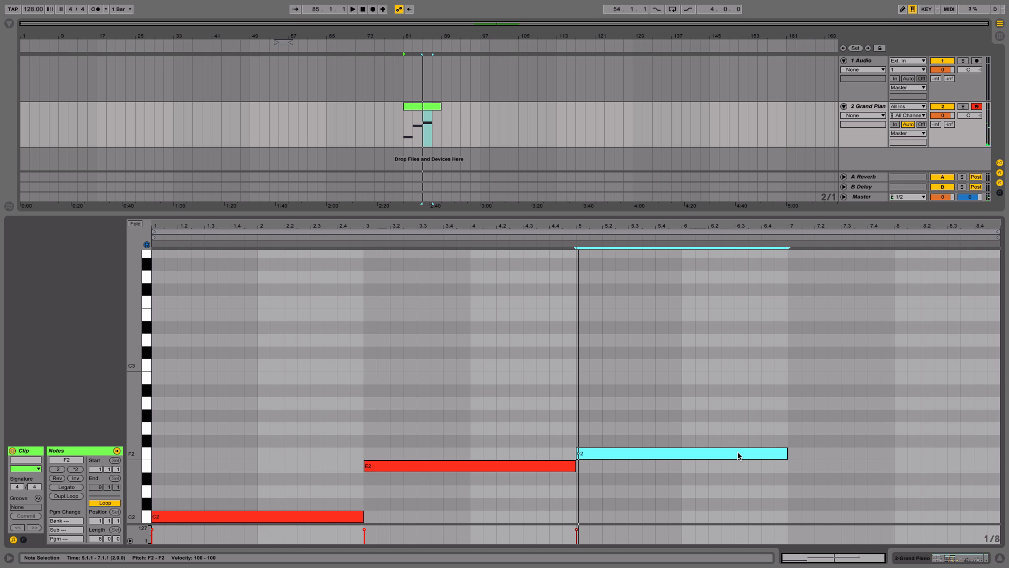
key(ctrl+d)
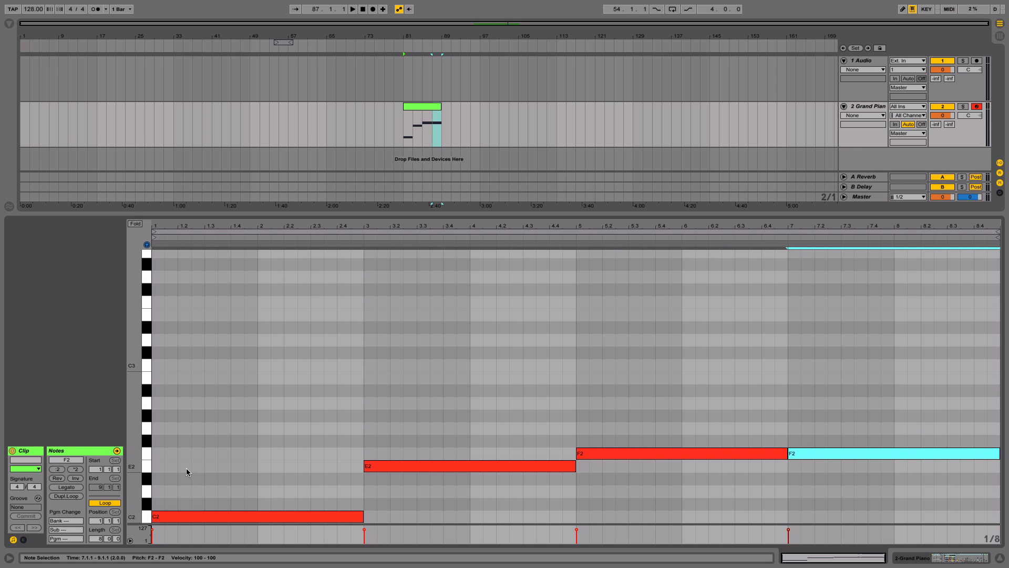
Add two-bar E2 and G2 notes above the C2 at bar 1 of the clip
double_click(159, 466)
drag(166, 467, 364, 469)
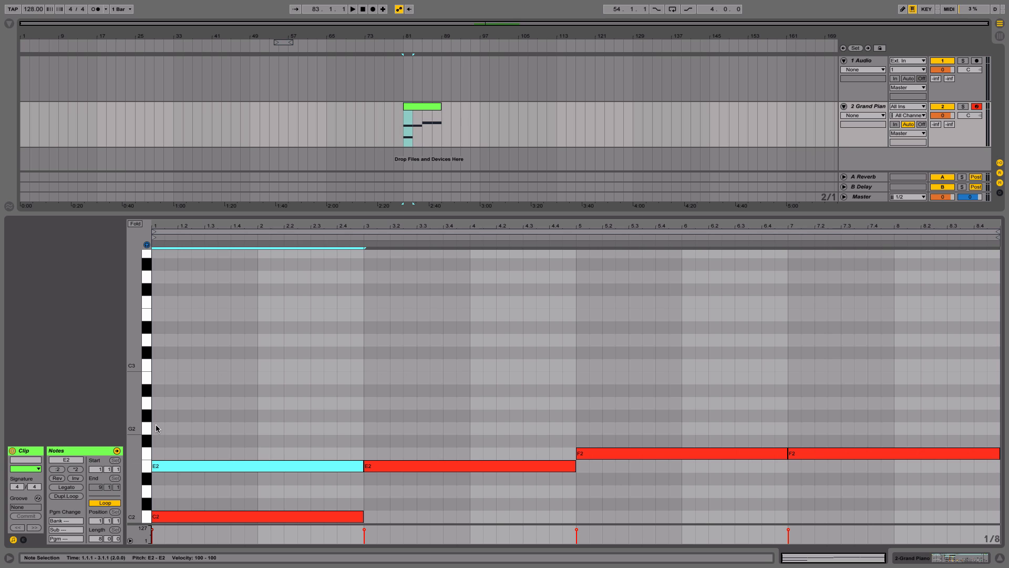
double_click(158, 428)
drag(164, 428, 577, 428)
Add two-bar G2 and B2 notes at bar 3, lower the B2 one octave to B1, and play the chords
click(369, 432)
double_click(369, 429)
double_click(379, 379)
drag(375, 377, 577, 378)
scroll(526, 380, down, 1)
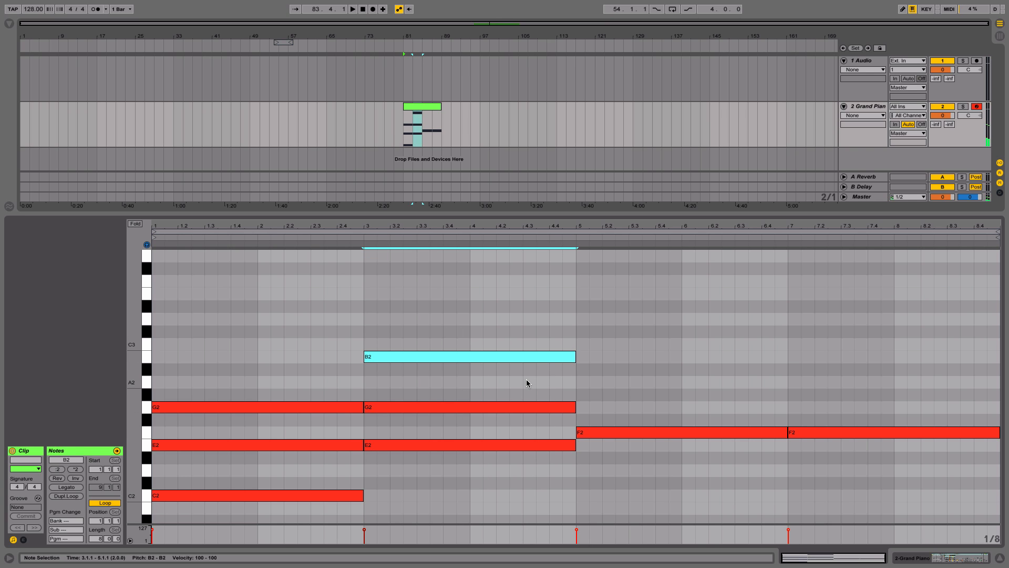
key(shift+Down)
scroll(532, 392, down, 2)
key(space)
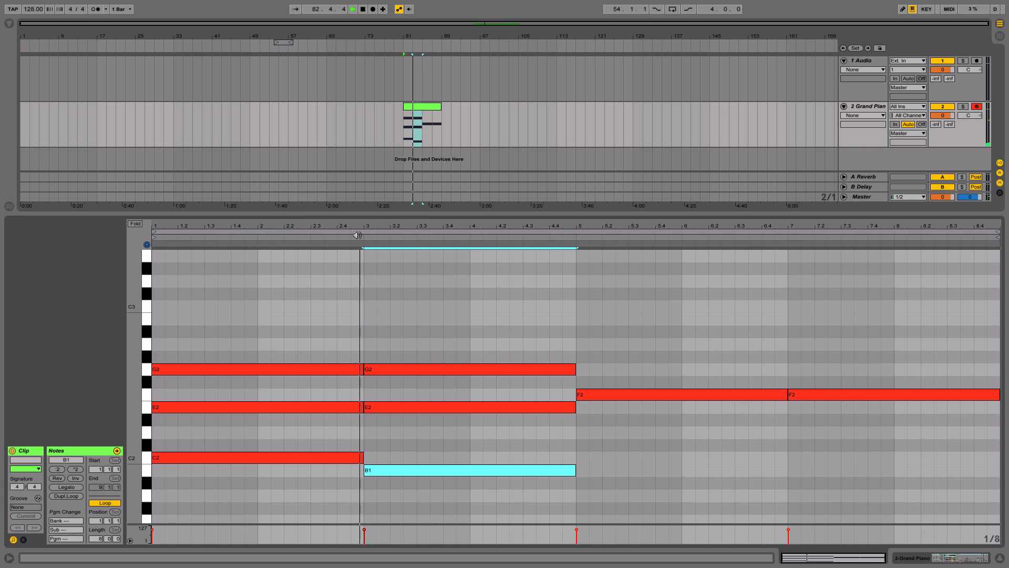
key(space)
Add a two-bar A2 note at bar 5 of the clip and lower it one octave to A1
double_click(582, 344)
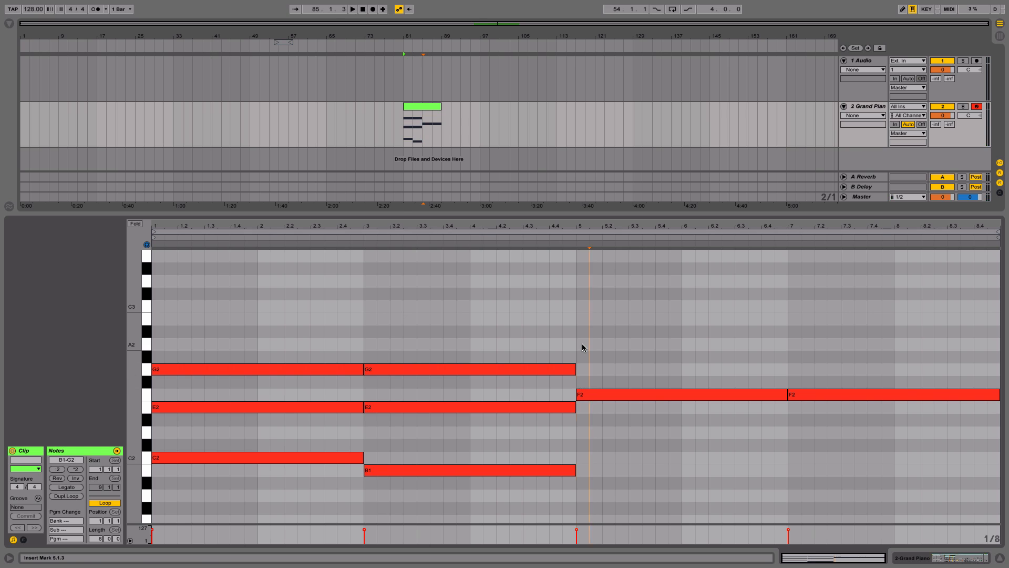
drag(589, 345, 788, 344)
key(shift+Down)
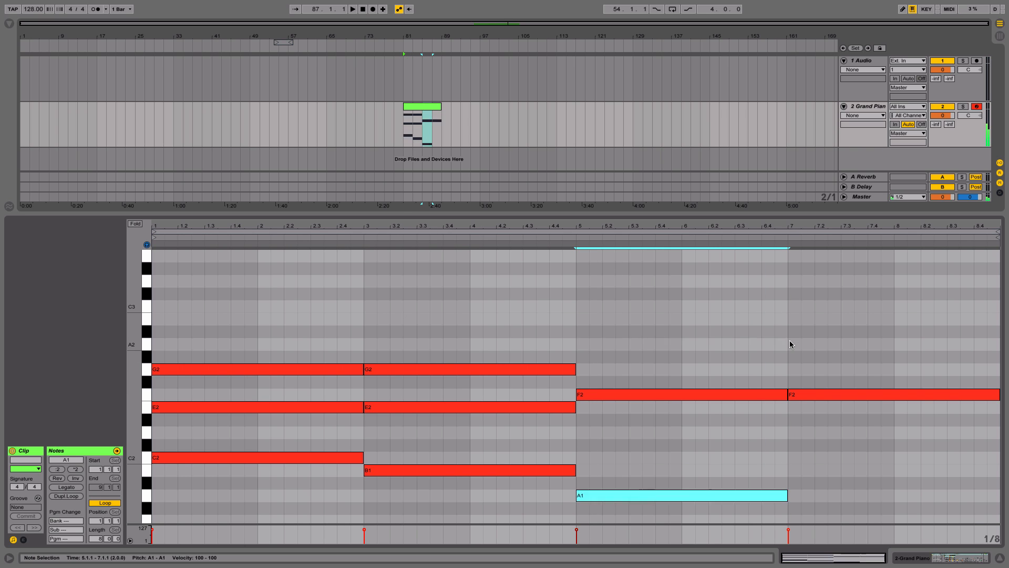
key(shift+Down)
key(shift+Up)
Add a two-bar C2 note at bar 5, and duplicate the A1 and C2 notes into bar 7
scroll(790, 340, up, 4)
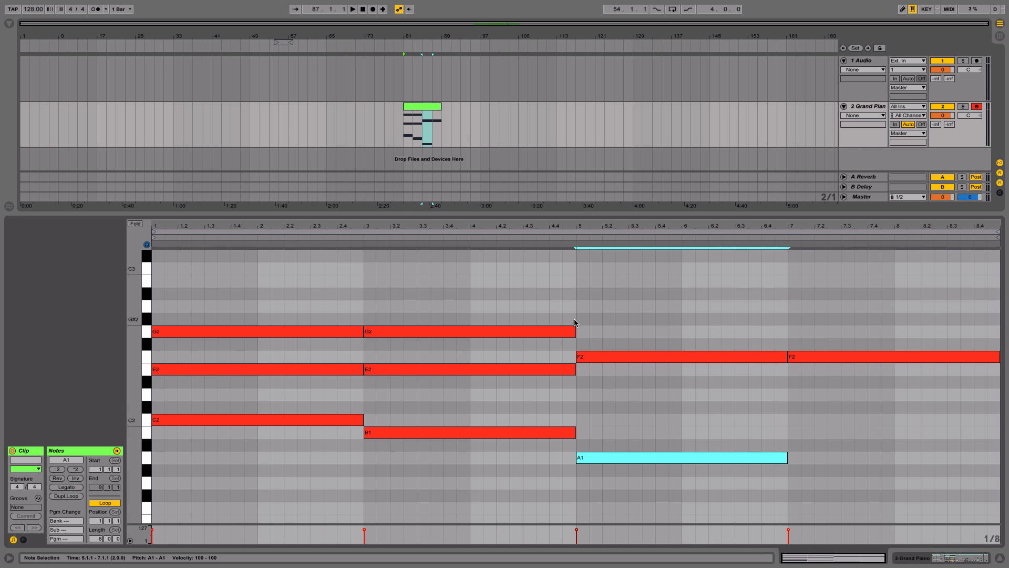
scroll(584, 295, up, 1)
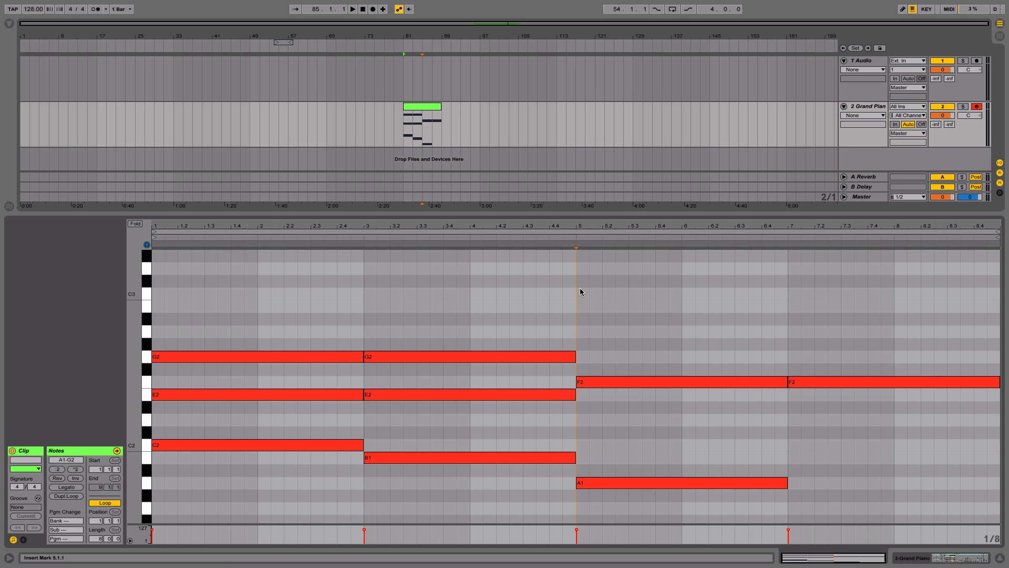
double_click(582, 293)
drag(589, 293, 788, 299)
key(shift+Down)
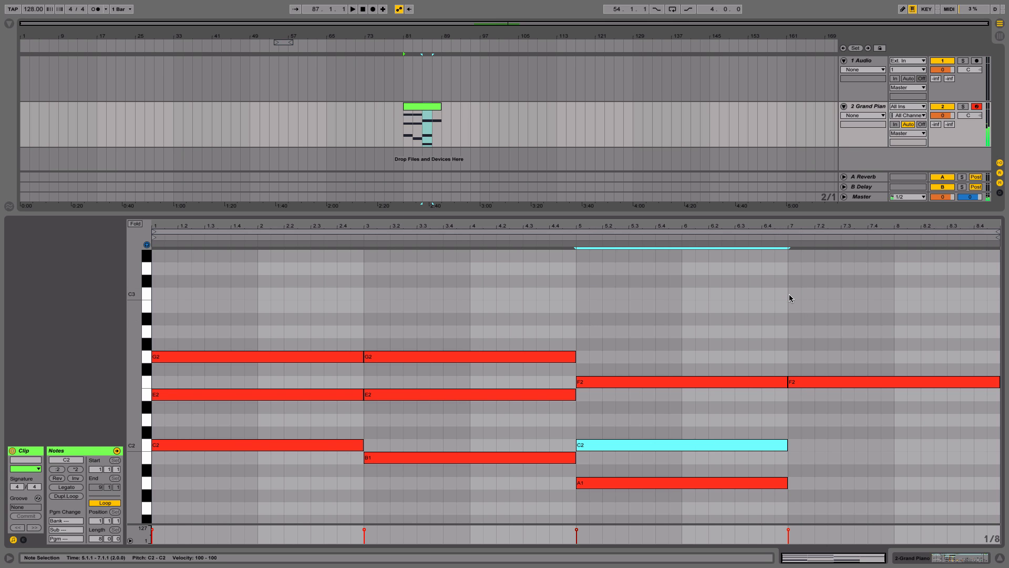
drag(681, 359, 746, 472)
key(super+d)
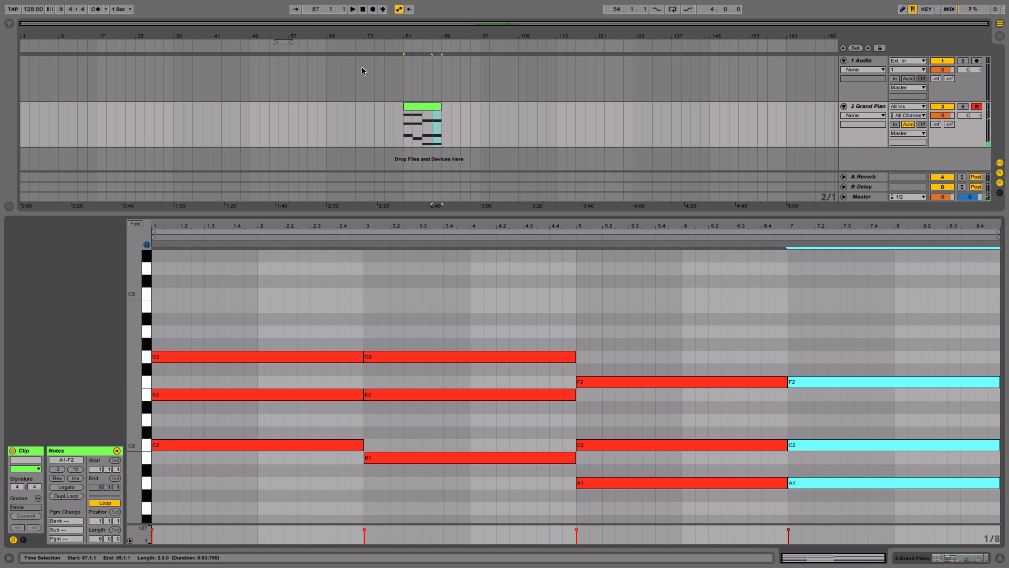
Add a one-beat C3 at beat 1.1 and a one-beat E3 at beat 1.2, and audition them
click(422, 106)
scroll(273, 320, up, 2)
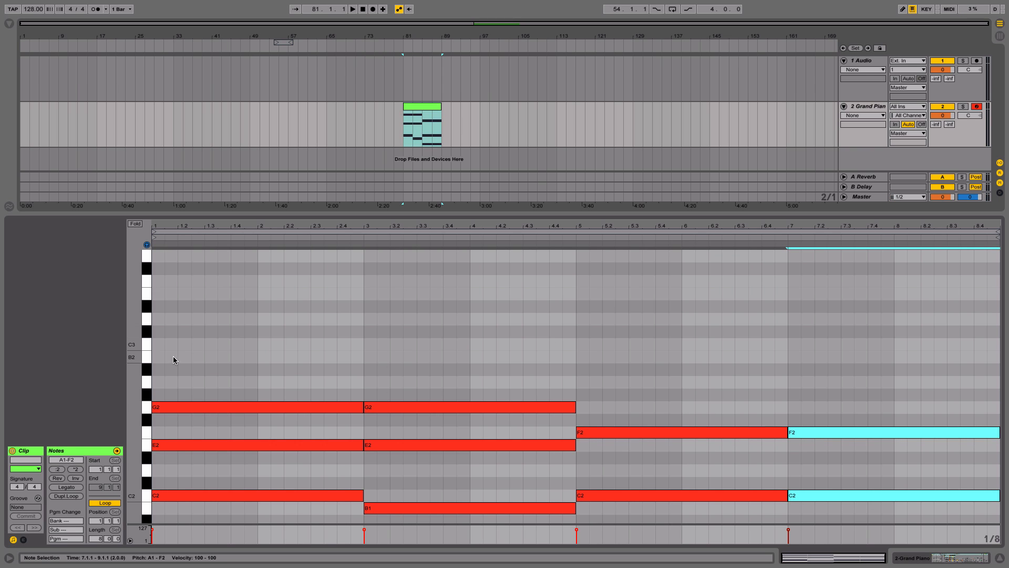
double_click(153, 343)
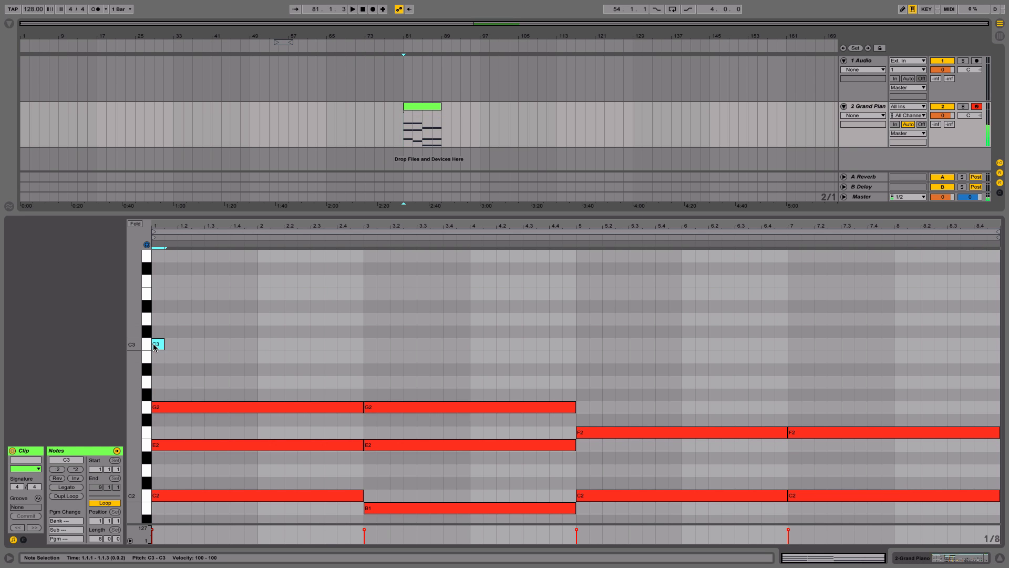
double_click(194, 320)
drag(194, 319, 192, 295)
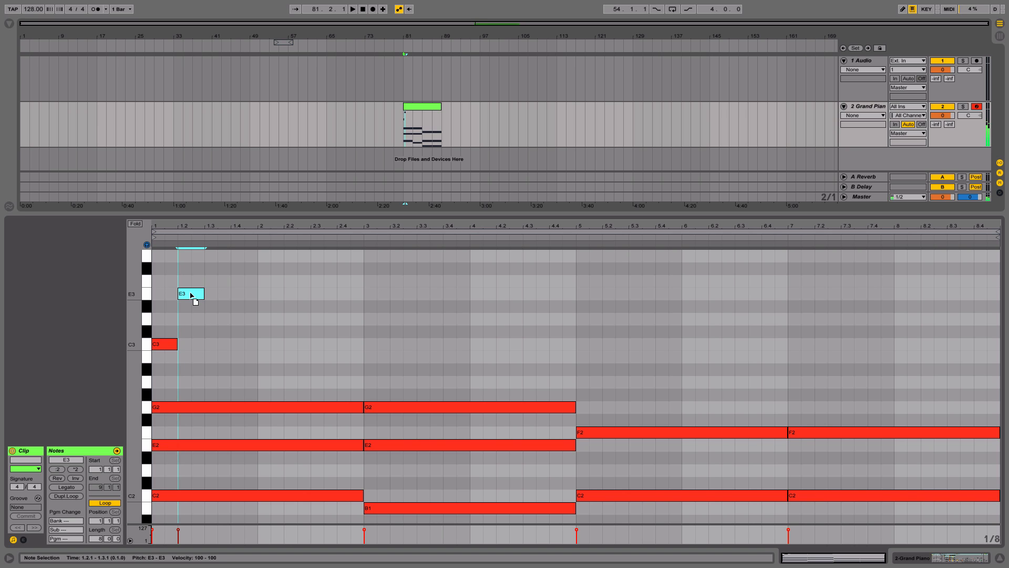
key(space)
key(space)
Duplicate the C3–E3 pair three times to fill the first two bars, and play back the result
drag(203, 345, 170, 295)
key(super+d)
key(super+d)
key(super+d)
key(space)
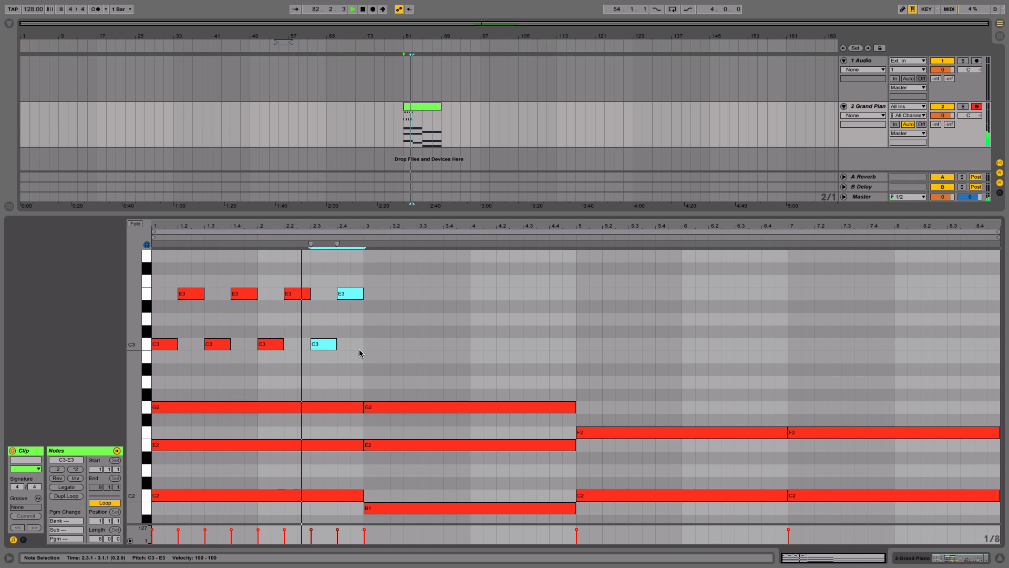
click(430, 111)
key(space)
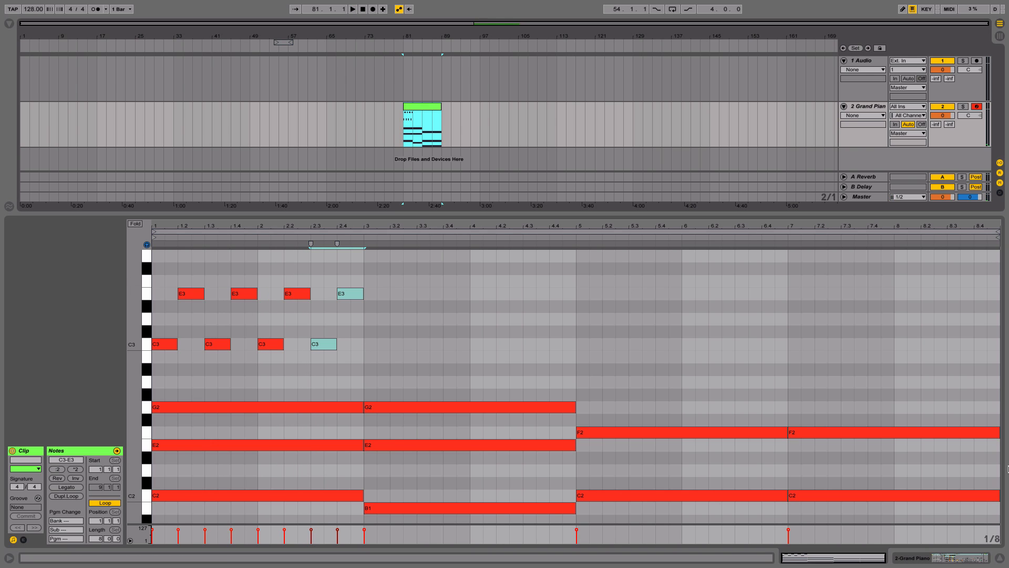
Repeat the eight-bar piano clip through to bar 97 and paste a copy of the 16-bar section at bar 33
click(984, 562)
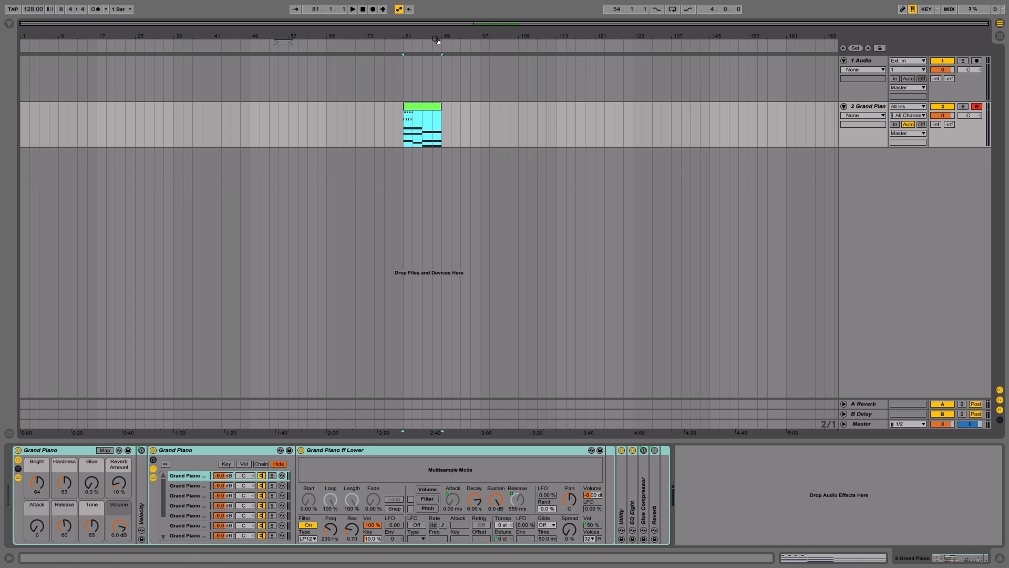
drag(437, 39, 370, 76)
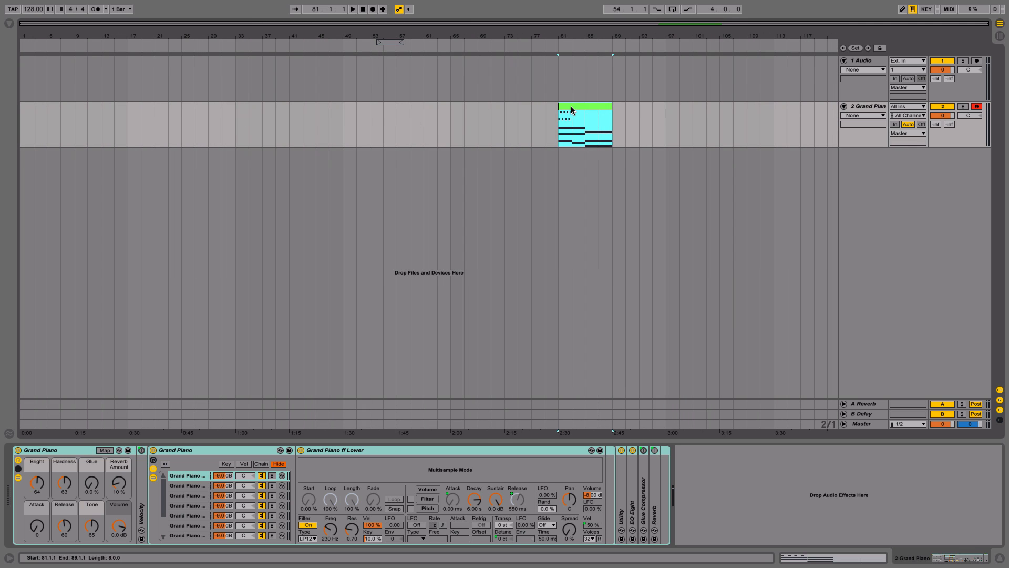
key(ctrl+d)
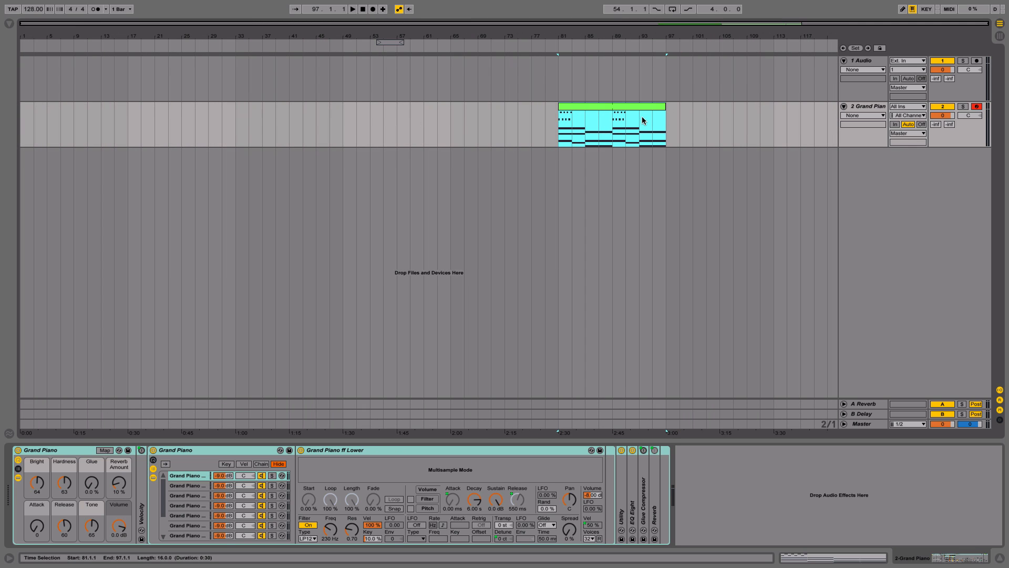
click(237, 120)
key(ctrl+v)
Delete all the short C3 and E3 notes from the piano clip at bar 33
click(785, 559)
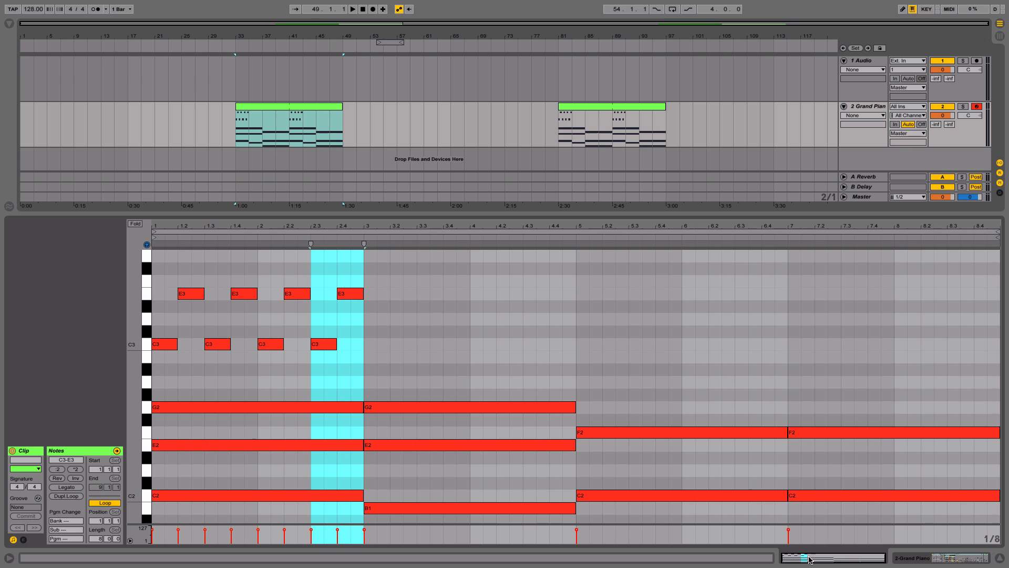
drag(380, 374, 160, 265)
key(Delete)
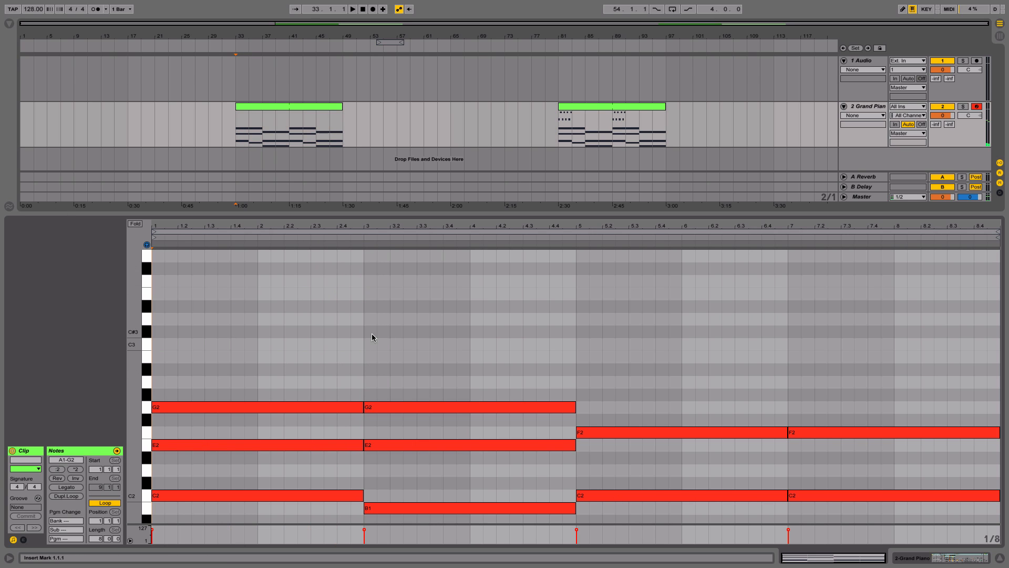
In the bar 33 clip, raise the B1 note and the two C2 notes at bars 5 and 7 by one octave
scroll(386, 361, down, 2)
drag(386, 454, 472, 491)
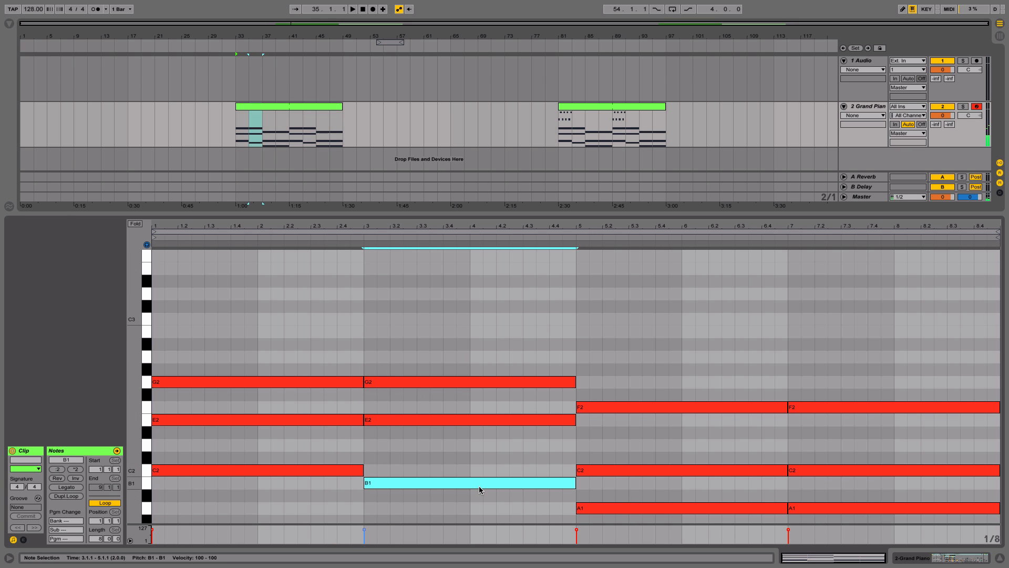
key(shift+Up)
drag(595, 441, 882, 471)
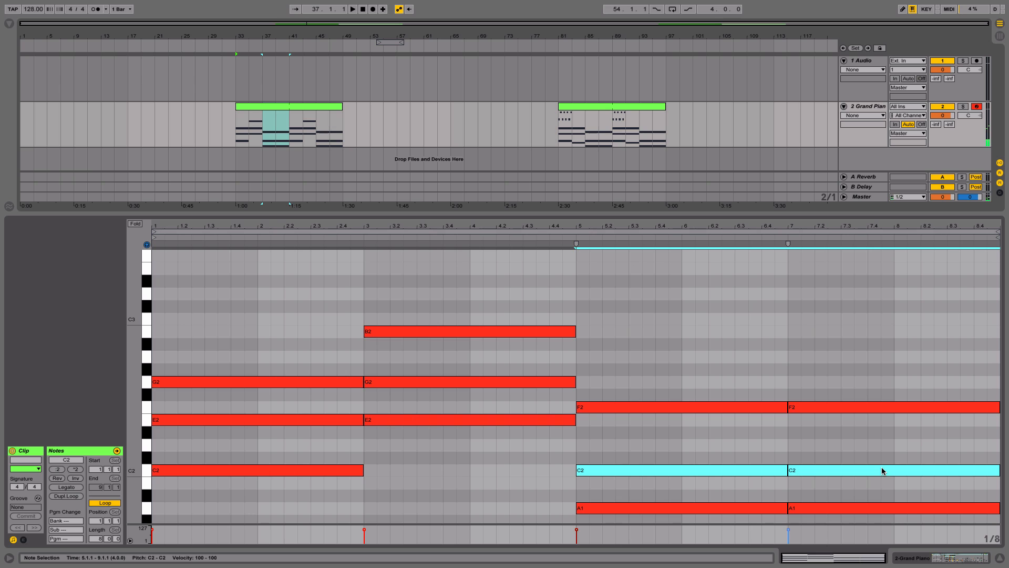
key(shift+Up)
key(shift+Tab)
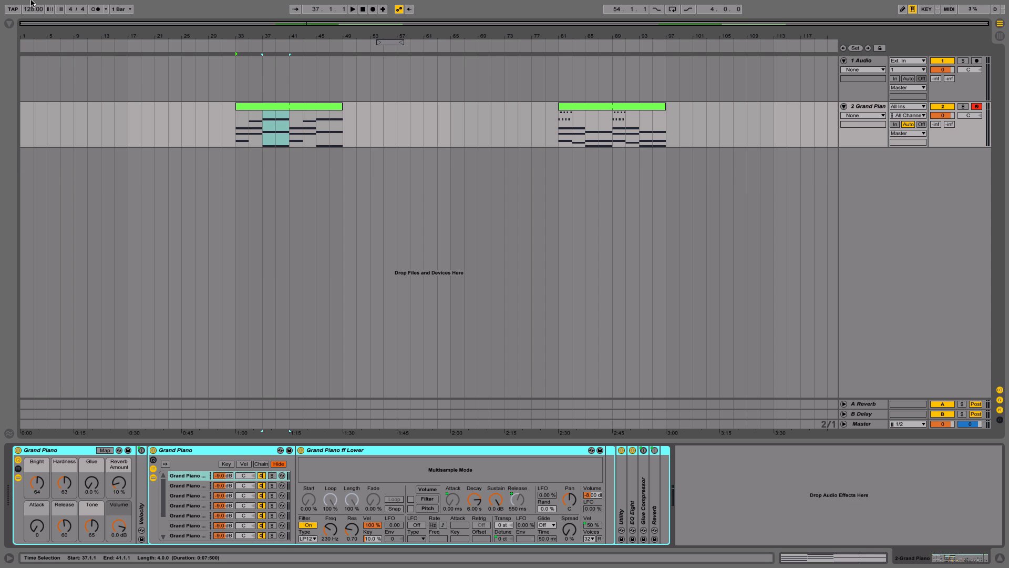
Create an empty MIDI clip on the Grand Piano track from bar 17 to bar 33 and open its notes
drag(129, 134, 232, 144)
key(ctrl+shift+m)
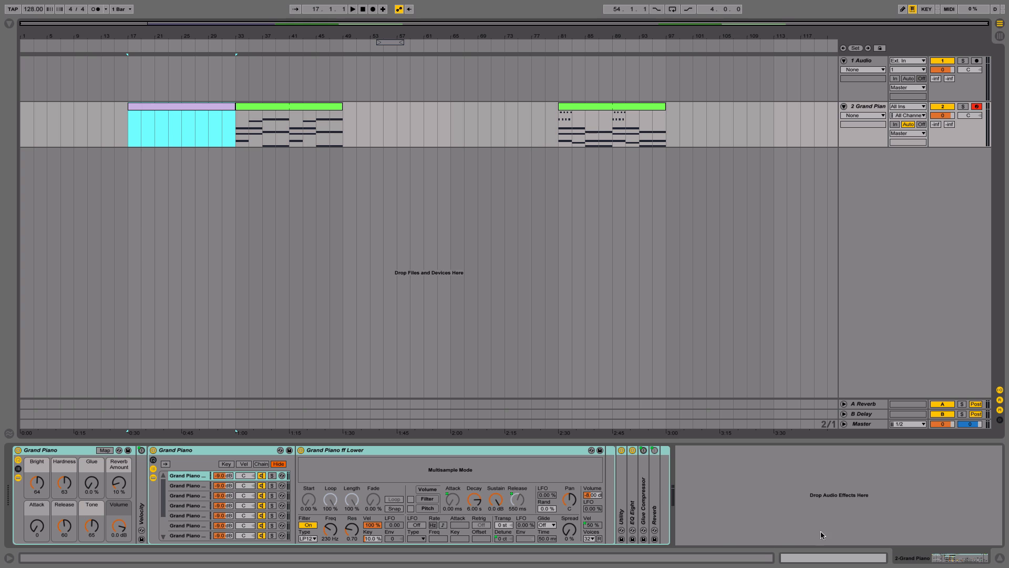
key(shift+Tab)
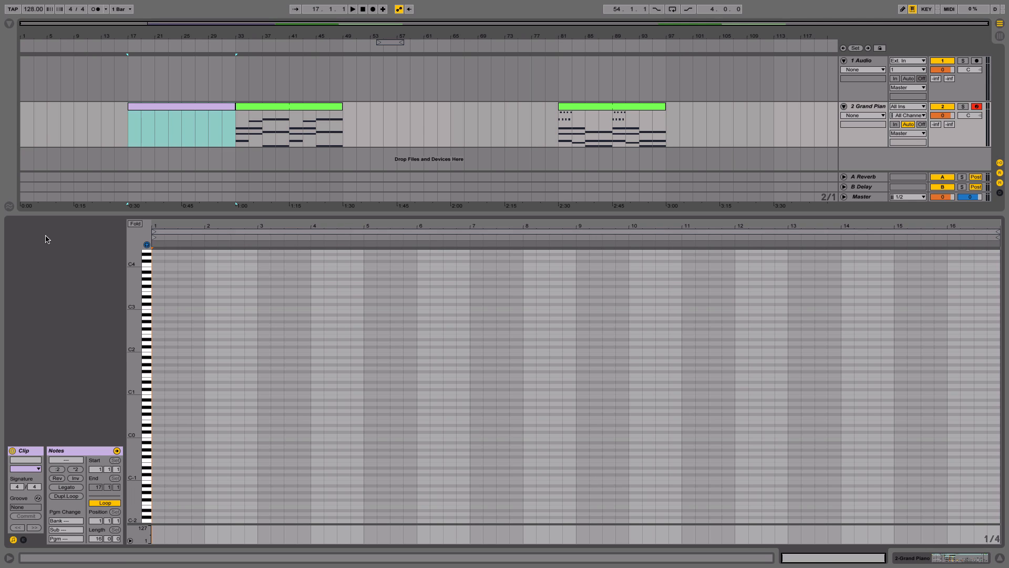
Fill the first bar of the new clip with four short C2 notes, starting with three-sixteenth notes on the beats, and play them back
double_click(157, 350)
drag(171, 226, 173, 278)
drag(186, 350, 218, 351)
double_click(191, 350)
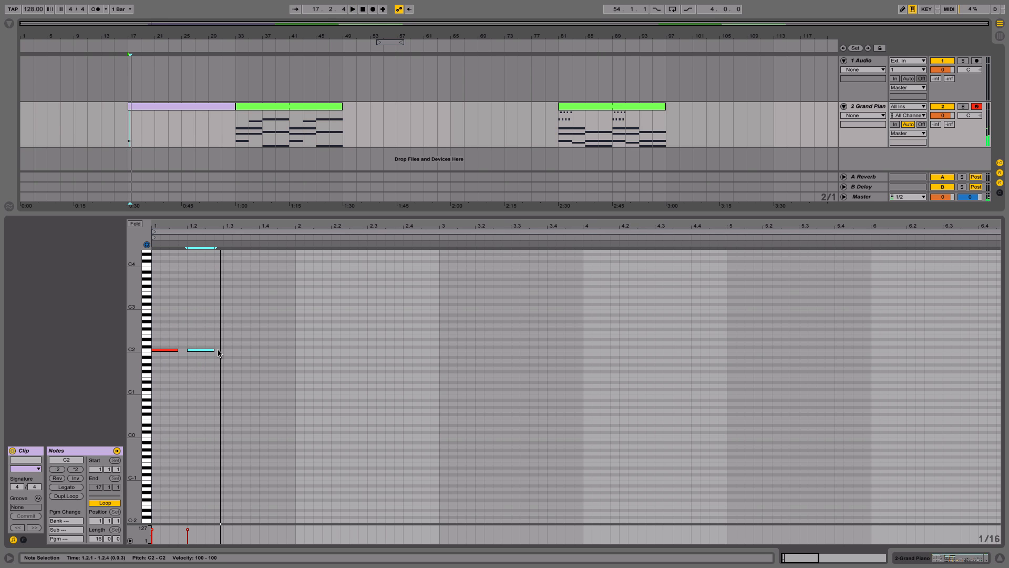
key(super+d)
key(Right)
key(space)
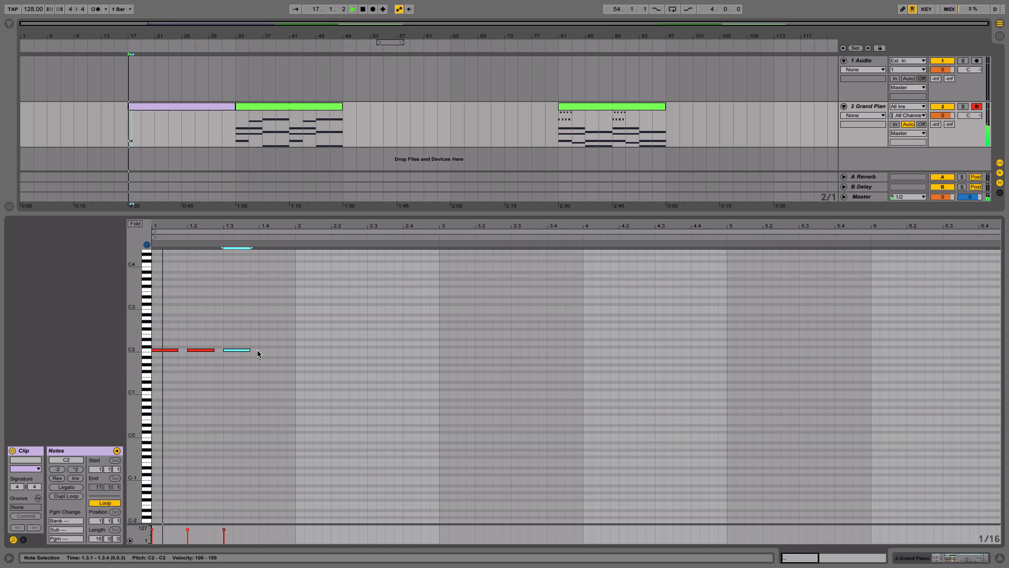
key(super+d)
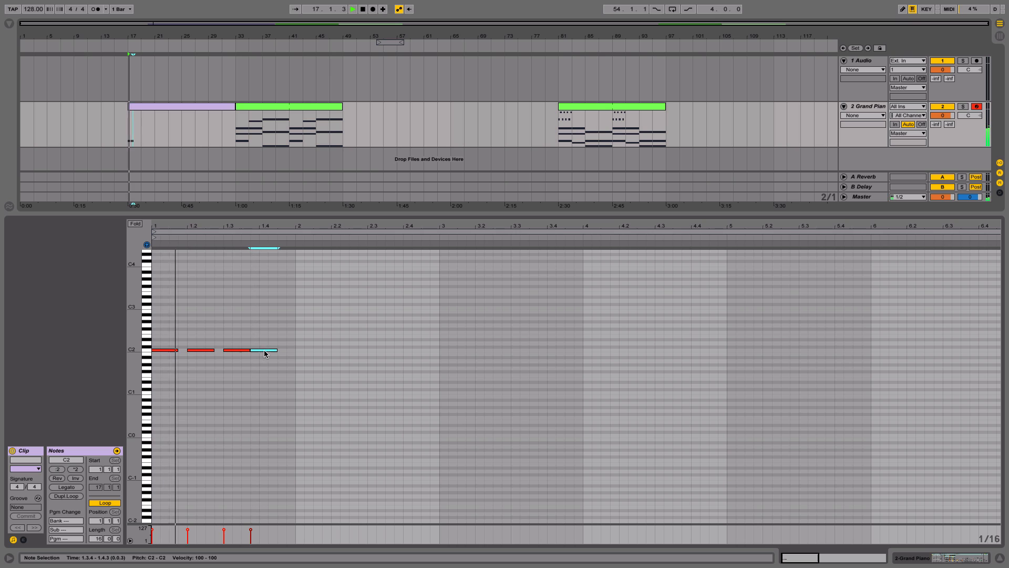
key(space)
Add a D2 note two sixteenths long at 1.4.3, right after the last C2, and play back the bar
mouse_move(286, 350)
mouse_down()
mouse_move(278, 350)
mouse_move(291, 343)
mouse_up()
key(super+d)
key(space)
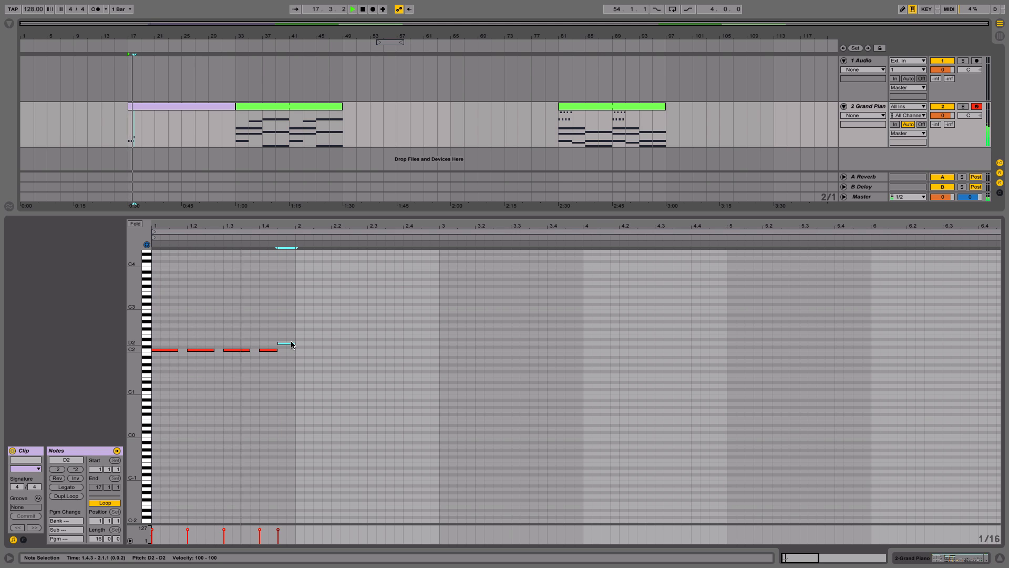
key(space)
Set the clip's loop length to 1 bar so the pattern repeats up to bar 33, and play it back
click(96, 538)
text(1)
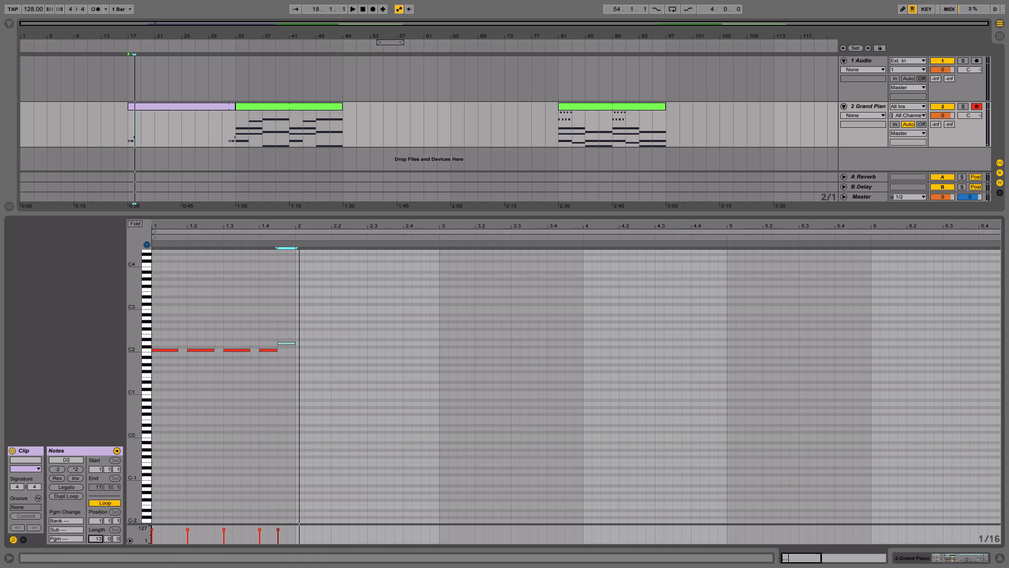
key(Return)
key(space)
key(space)
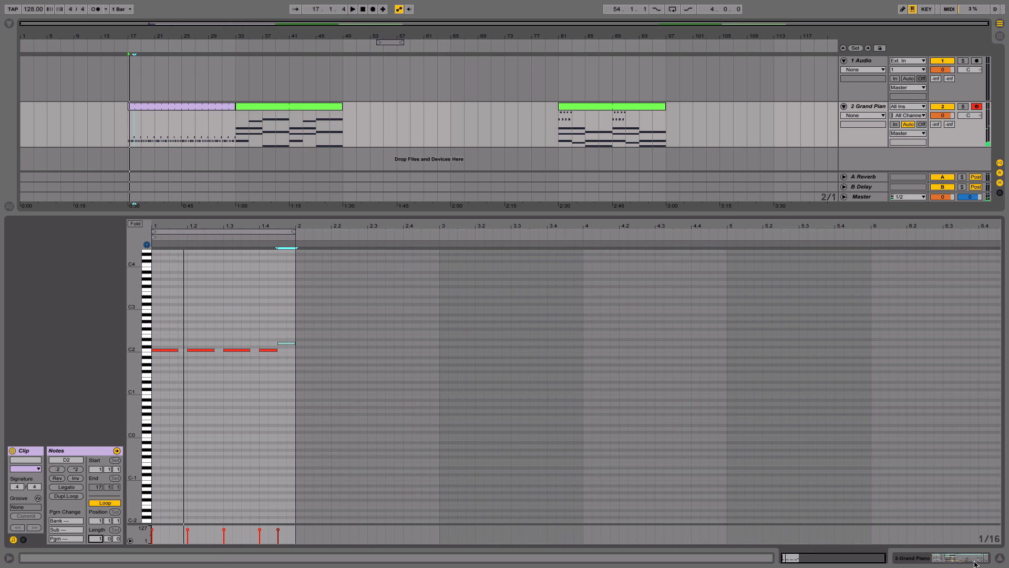
click(974, 560)
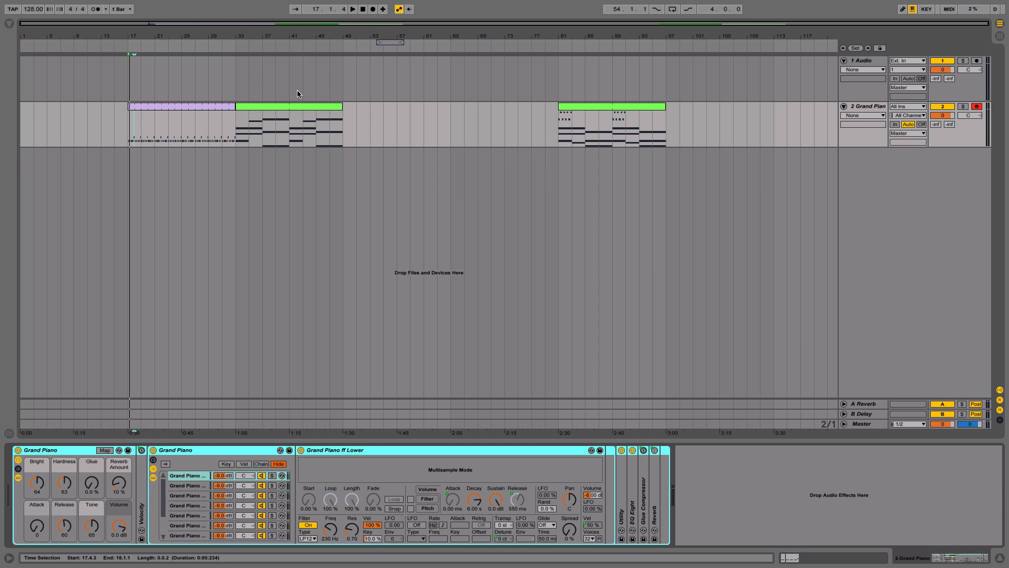
click(288, 109)
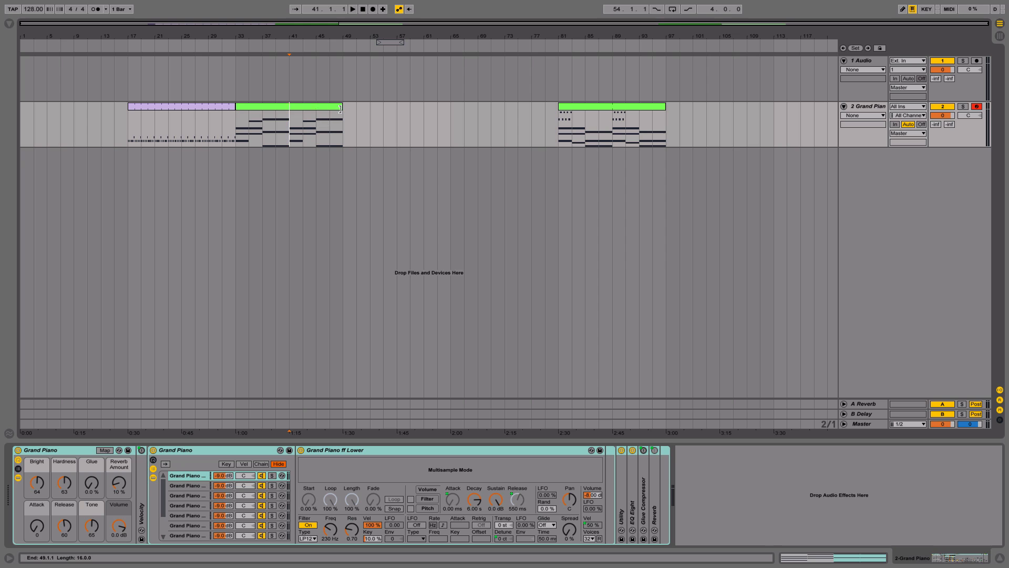
mouse_move(341, 107)
mouse_down()
mouse_move(372, 115)
mouse_move(343, 115)
mouse_up()
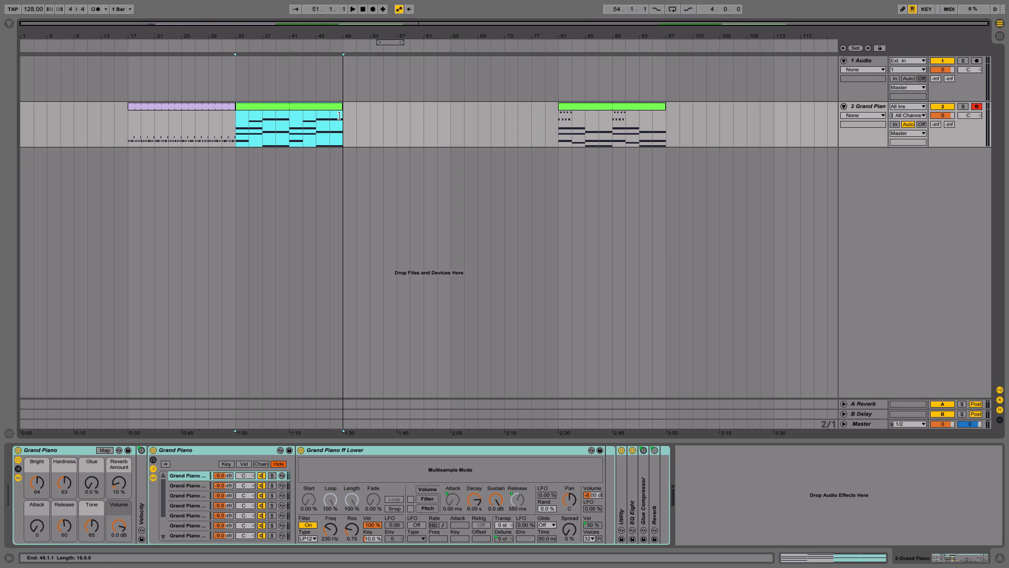
click(361, 118)
Copy the 16-bar clip at bar 17 and paste it twice, at bar 49 and bar 65
click(216, 107)
key(ctrl+c)
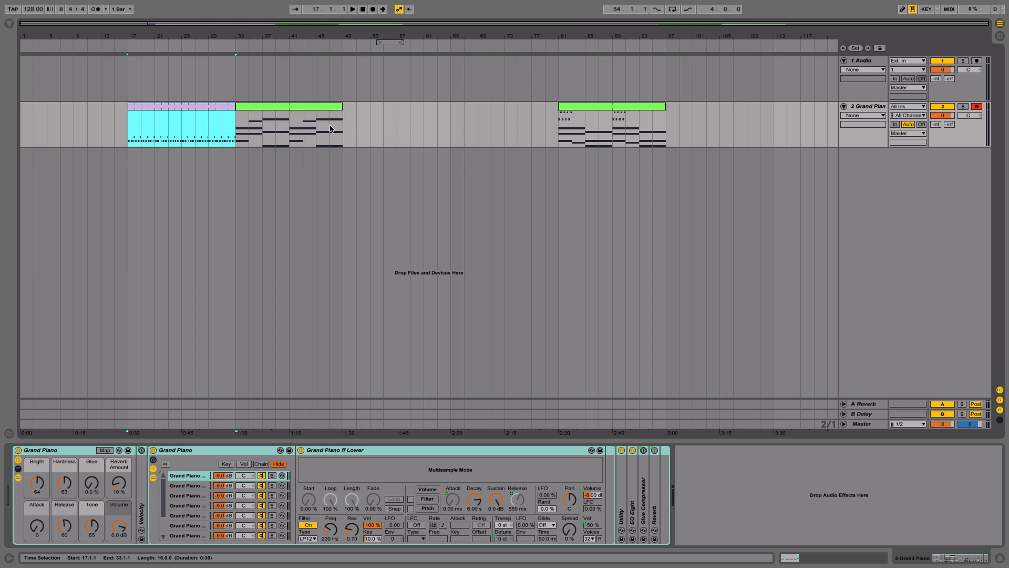
click(346, 128)
key(ctrl+v)
key(ctrl+v)
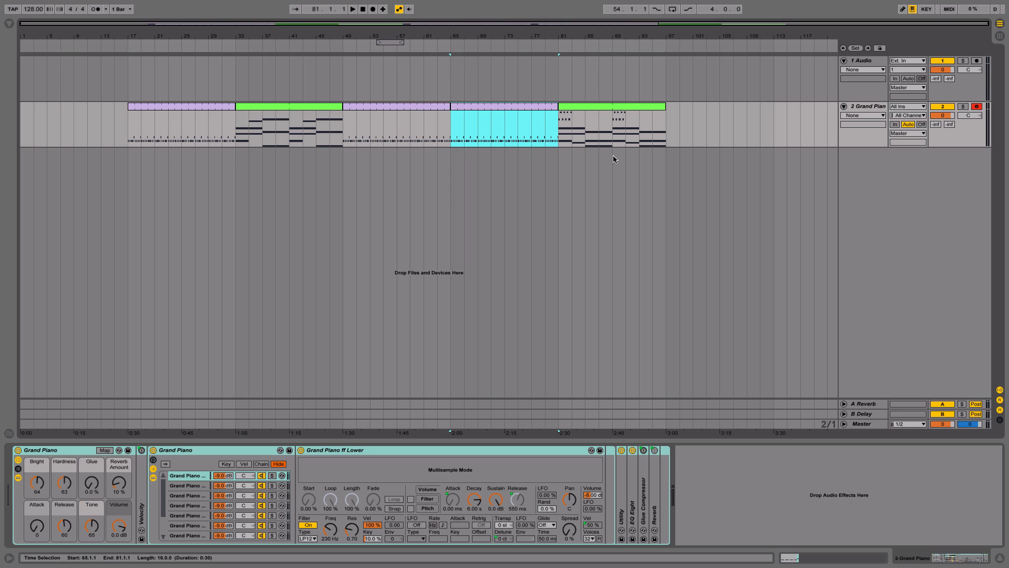
click(600, 106)
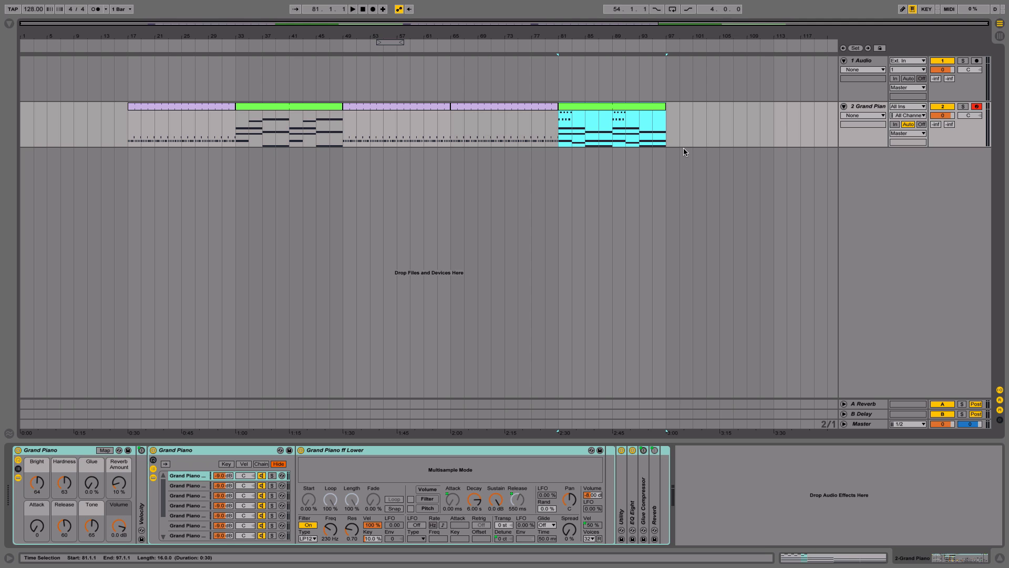
click(604, 113)
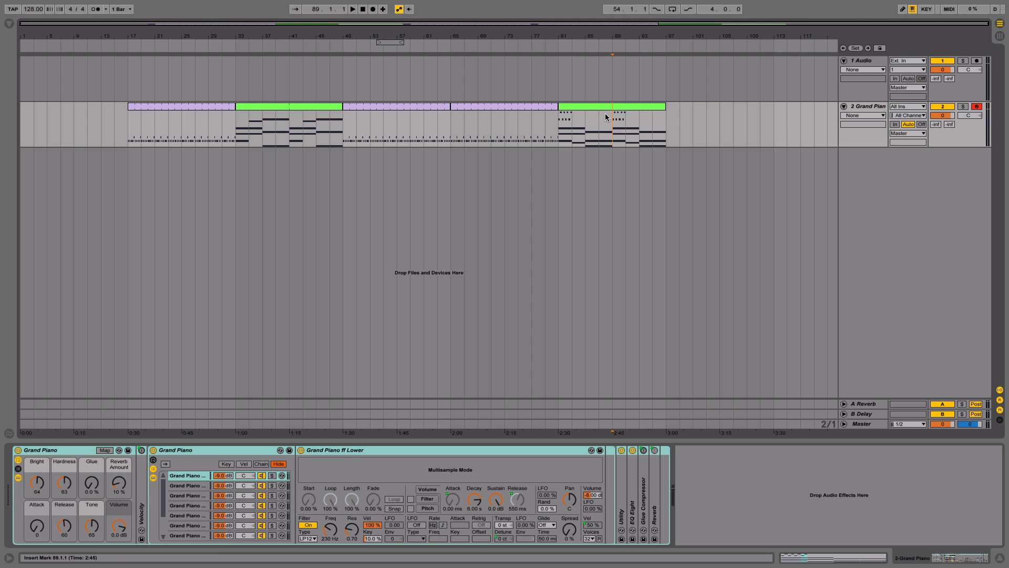
click(622, 106)
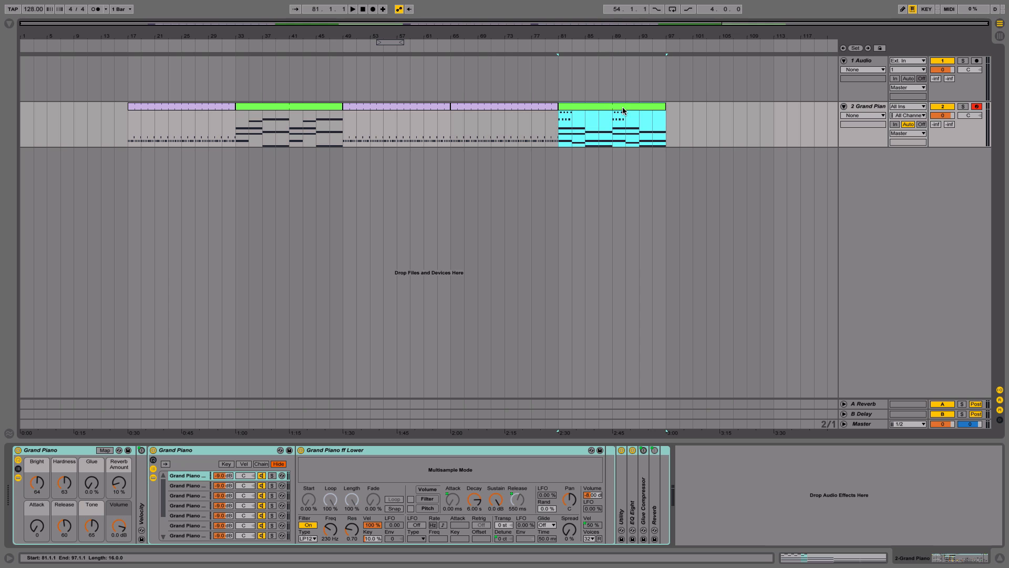
click(258, 117)
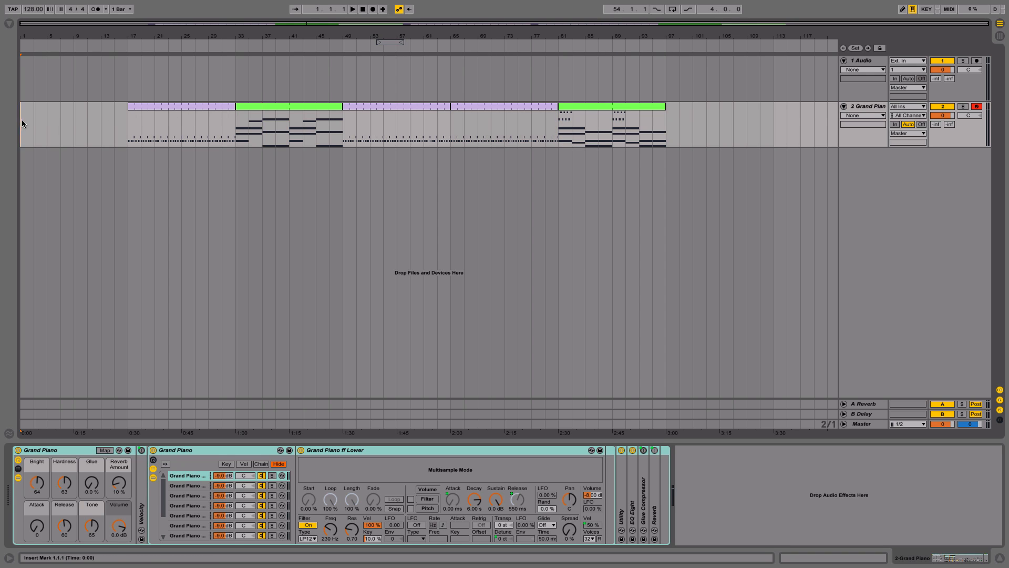
drag(21, 122, 598, 139)
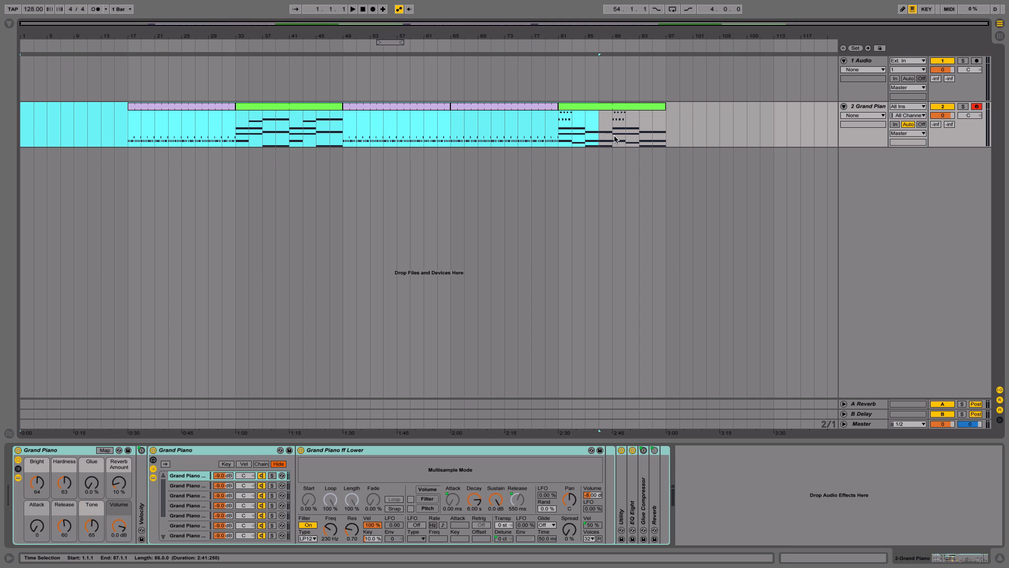
drag(21, 131, 765, 116)
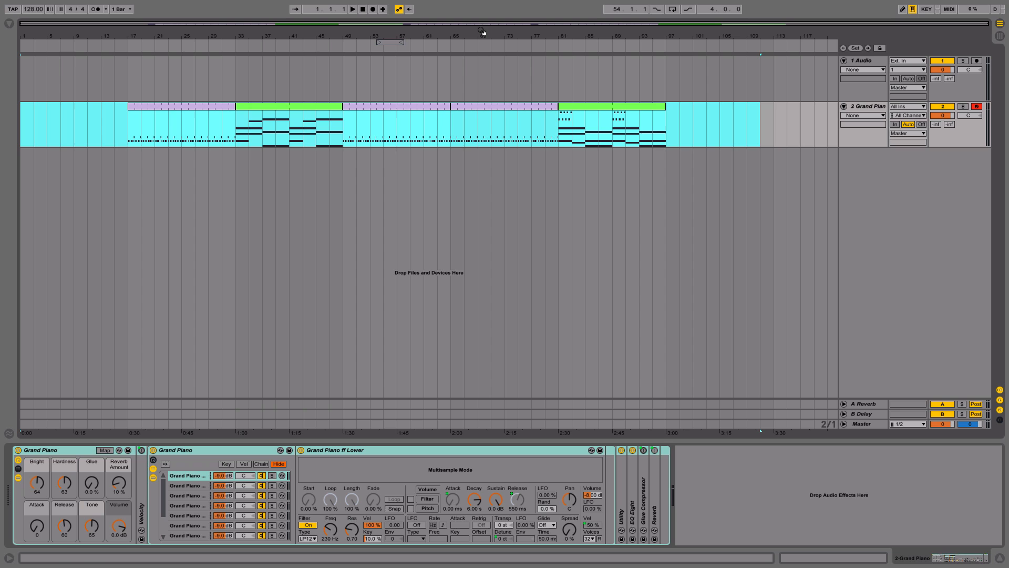
click(571, 179)
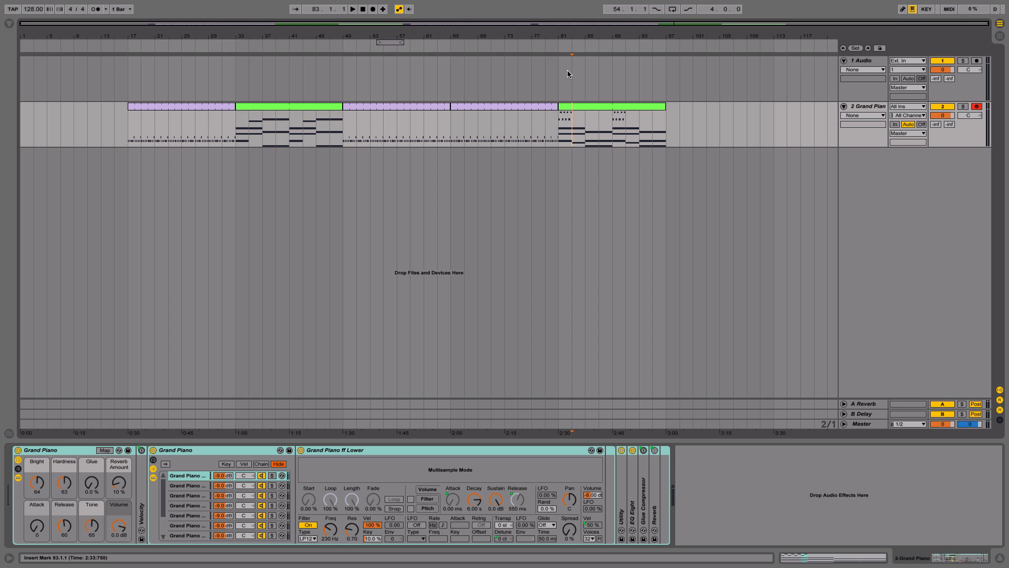
drag(574, 39, 667, 39)
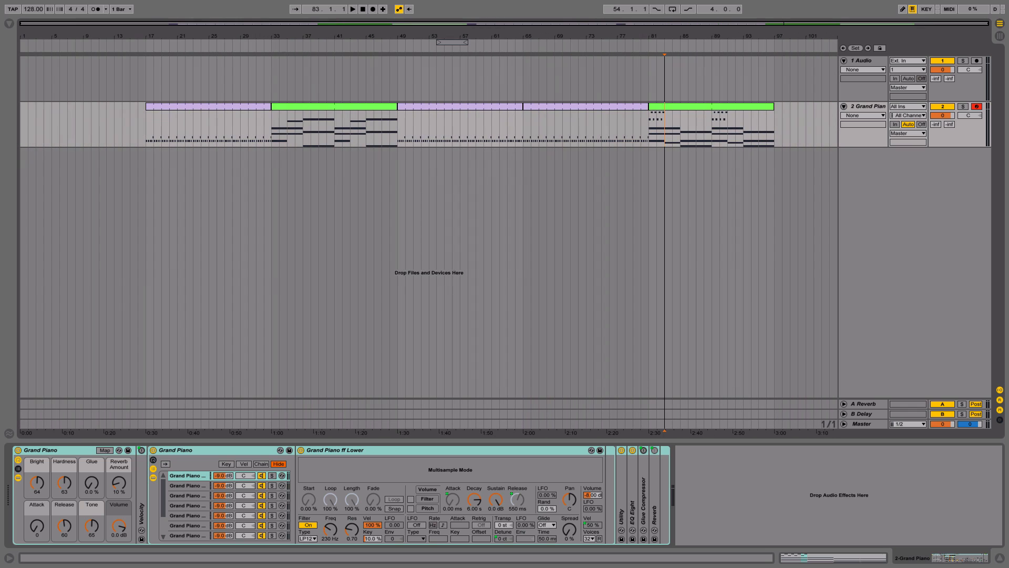